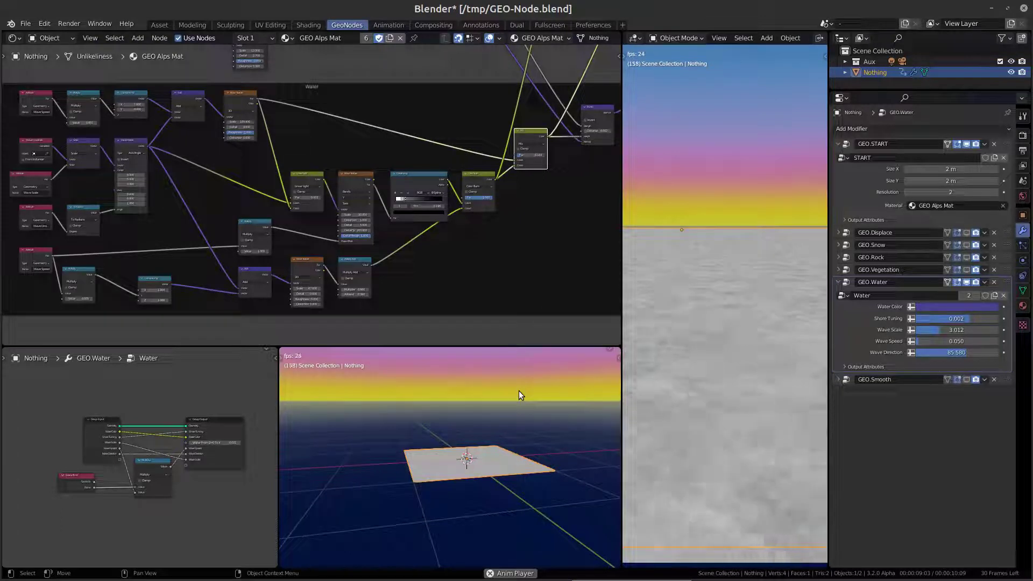
Zoom the bottom viewport in to just above the grey plane, facing the sunset horizon
scroll(488, 463, "up", 5)
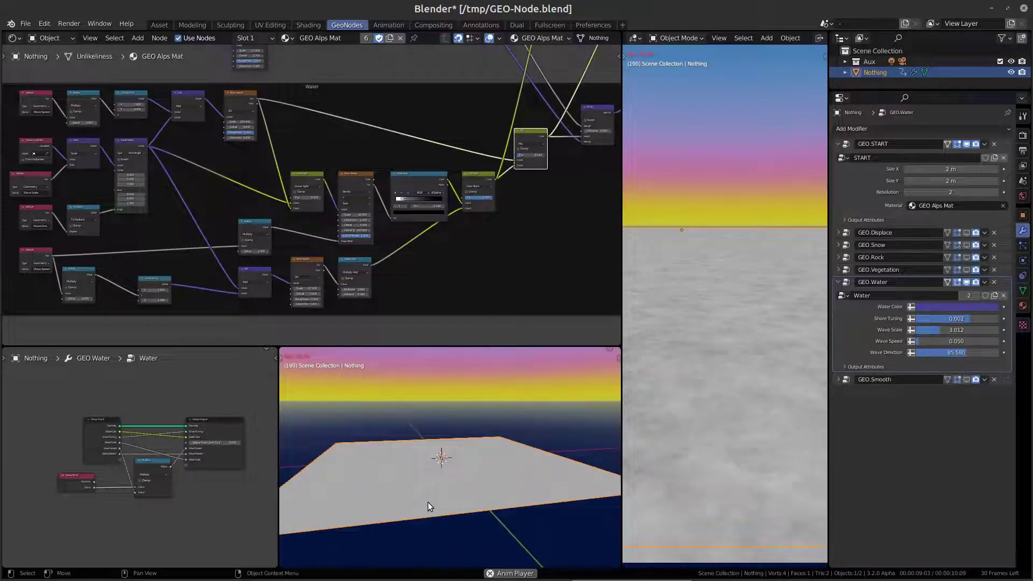
scroll(428, 502, "up", 3)
scroll(432, 509, "up", 3)
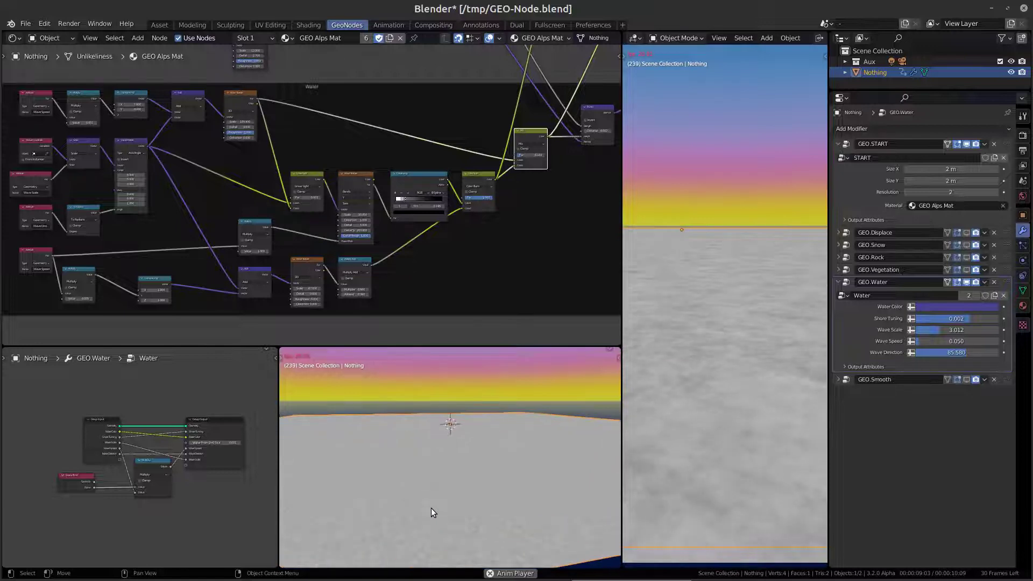
scroll(431, 507, "up", 2)
scroll(431, 508, "up", 1)
scroll(431, 508, "up", 1)
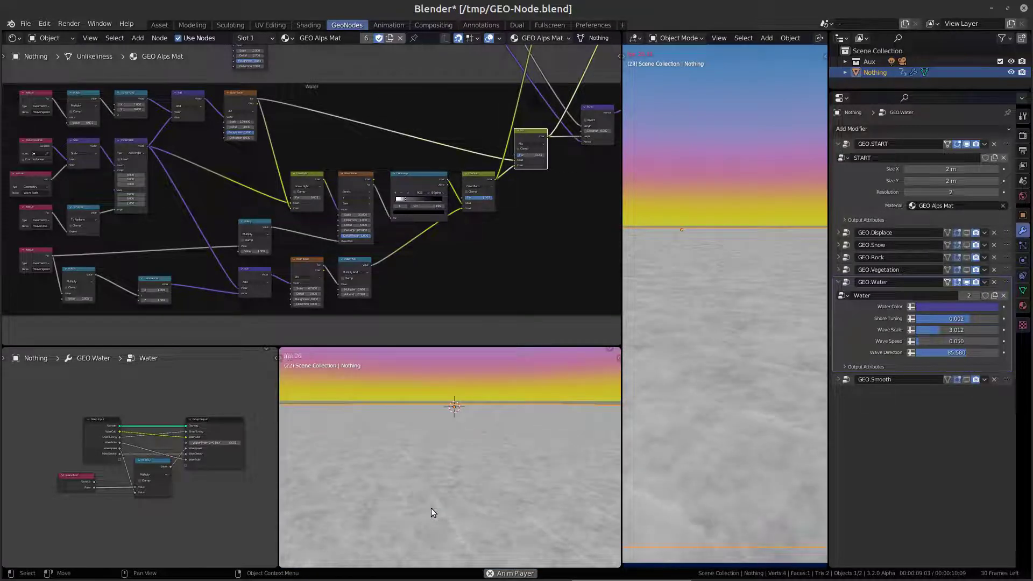
scroll(431, 508, "up", 1)
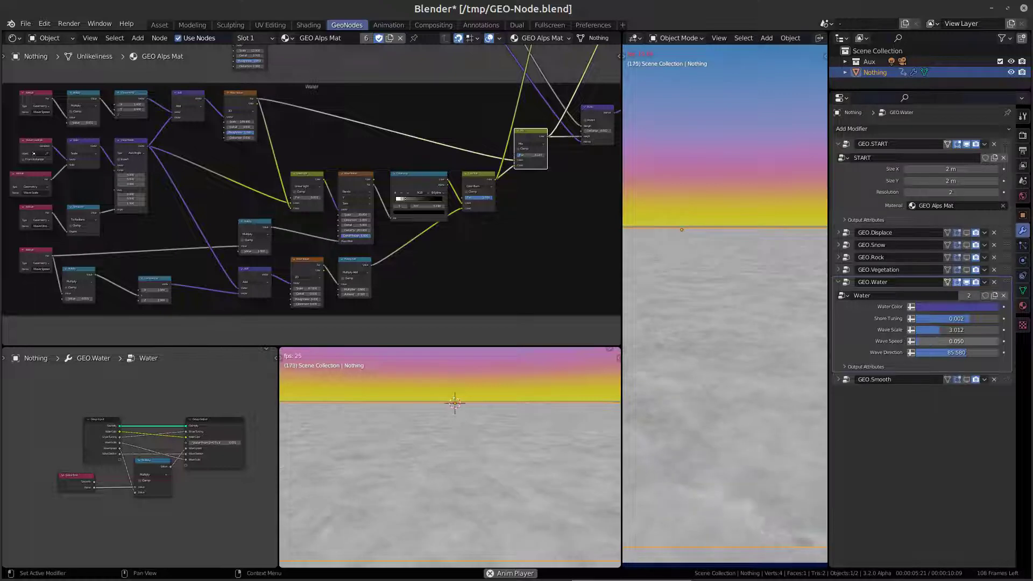
Set GEO.Water Wave Speed to 0.116 and bring Wave Scale to 1.418 after trying larger values
left_click_drag(936, 341, 948, 341)
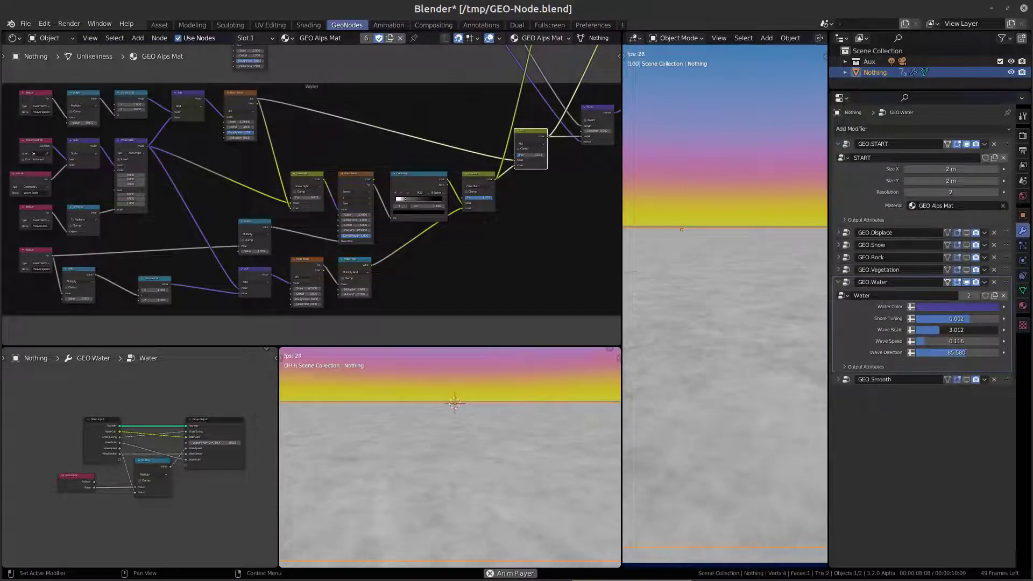
left_click_drag(936, 330, 998, 330)
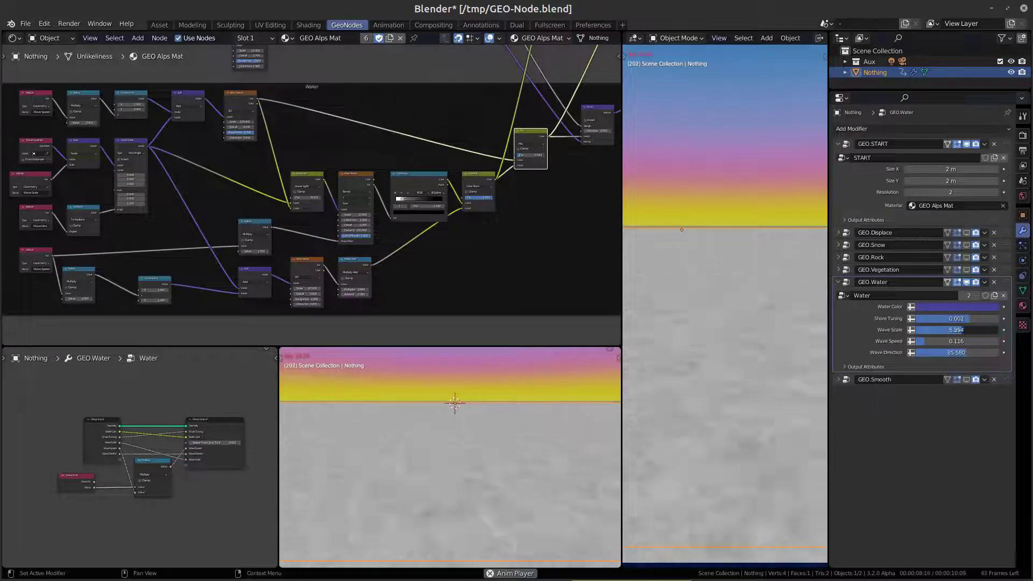
left_click_drag(998, 330, 926, 330)
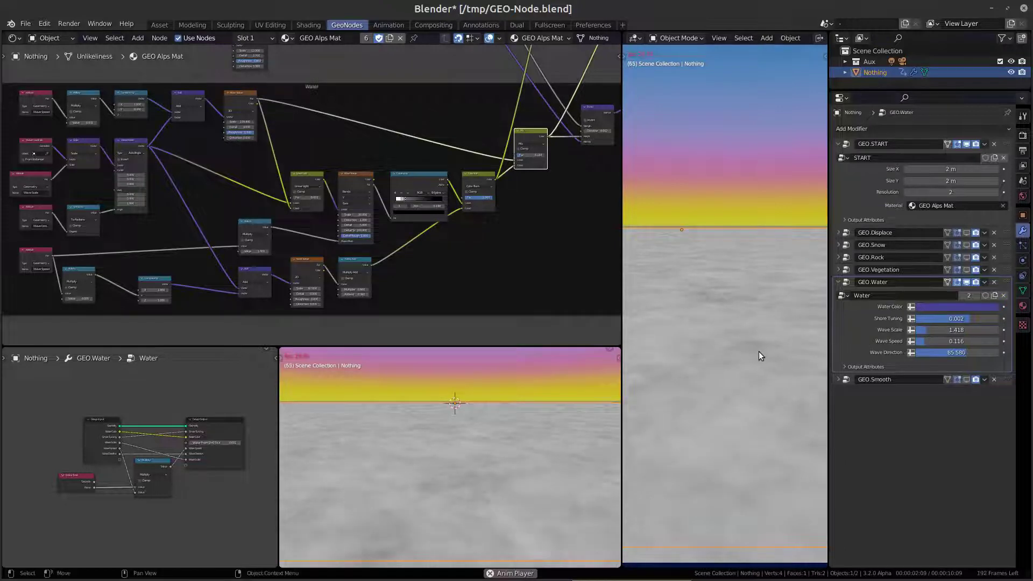
Switch the viewport to Rendered shading from the Z pie menu
key("z")
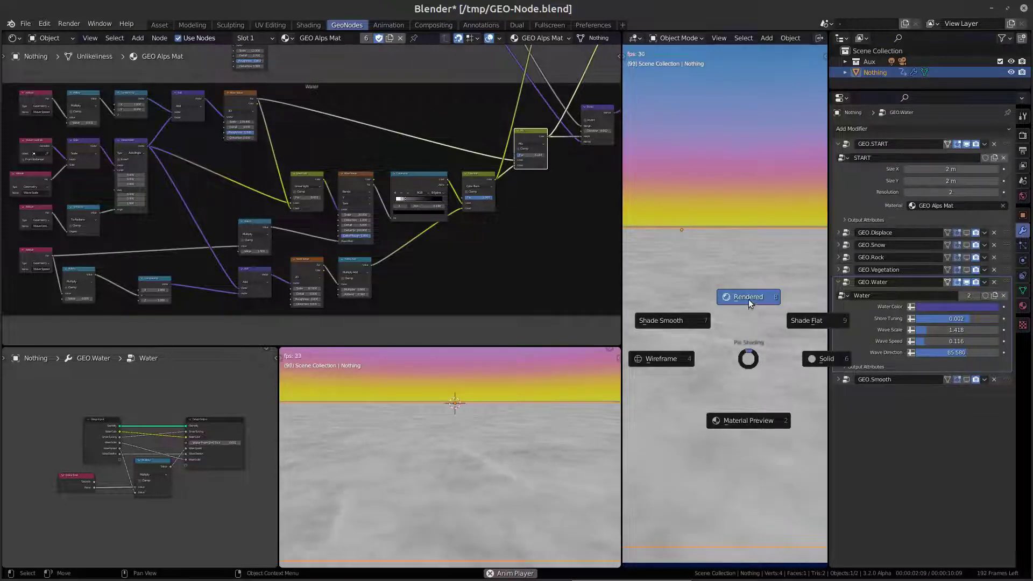
left_click(748, 299)
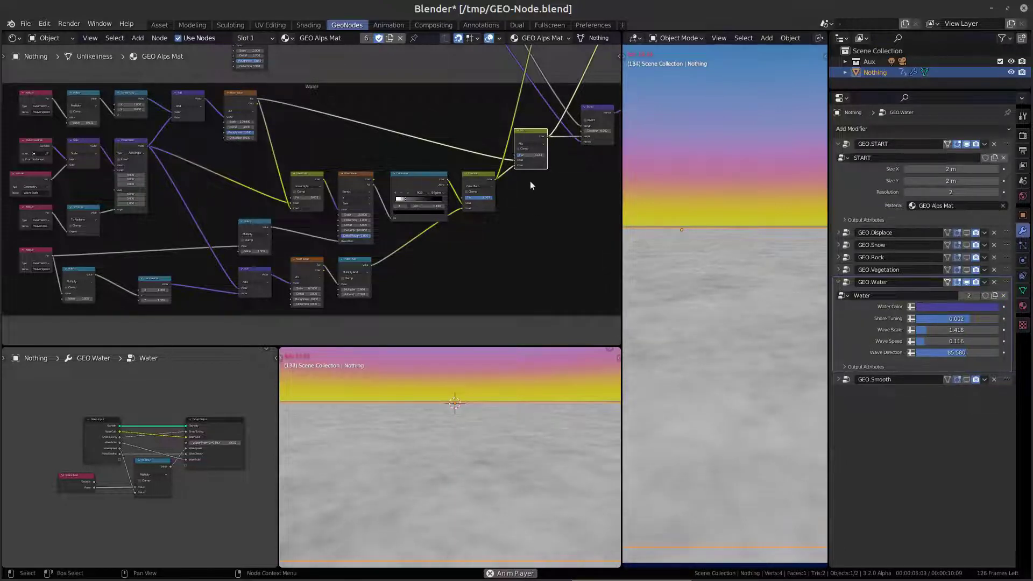
scroll(520, 195, "down", 2)
scroll(521, 195, "down", 1)
Select a node in the water node tree so the shaders compile into a rippling ocean
middle_click_drag(521, 195, 471, 310)
scroll(471, 310, "up", 1)
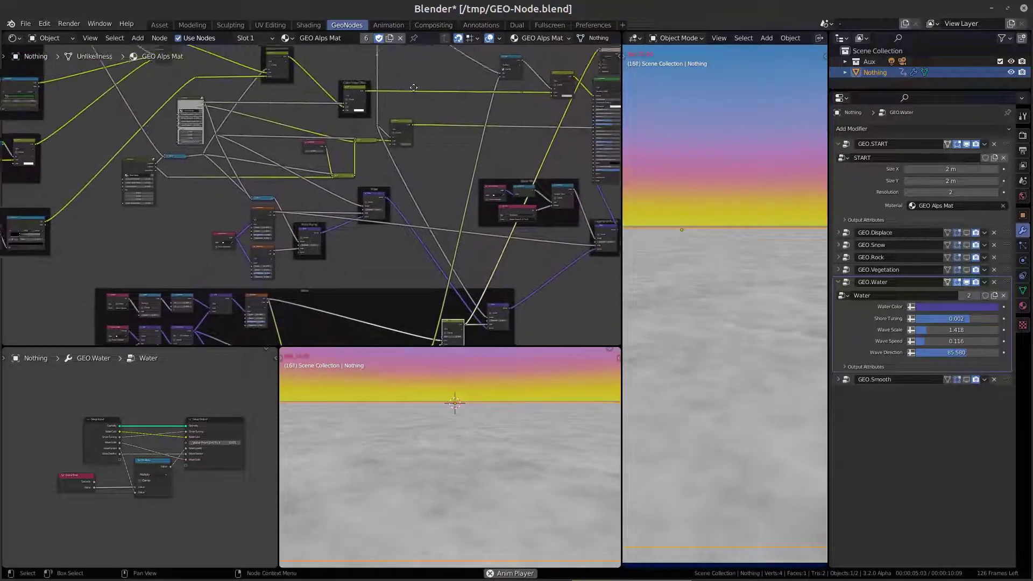
scroll(441, 126, "up", 2)
scroll(441, 126, "up", 2)
left_click(481, 148, "ctrl+shift")
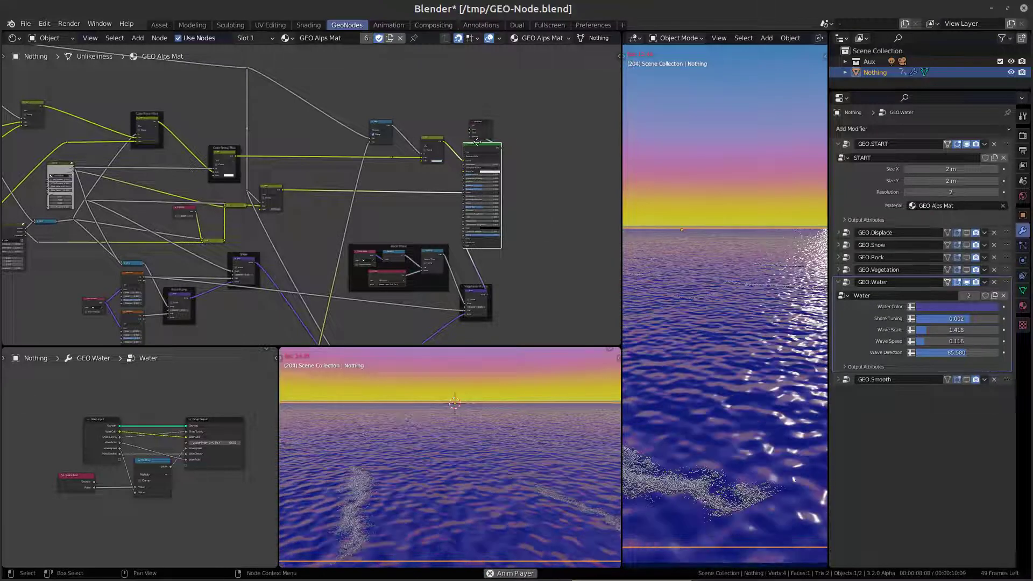
middle_click_drag(470, 195, 478, 142)
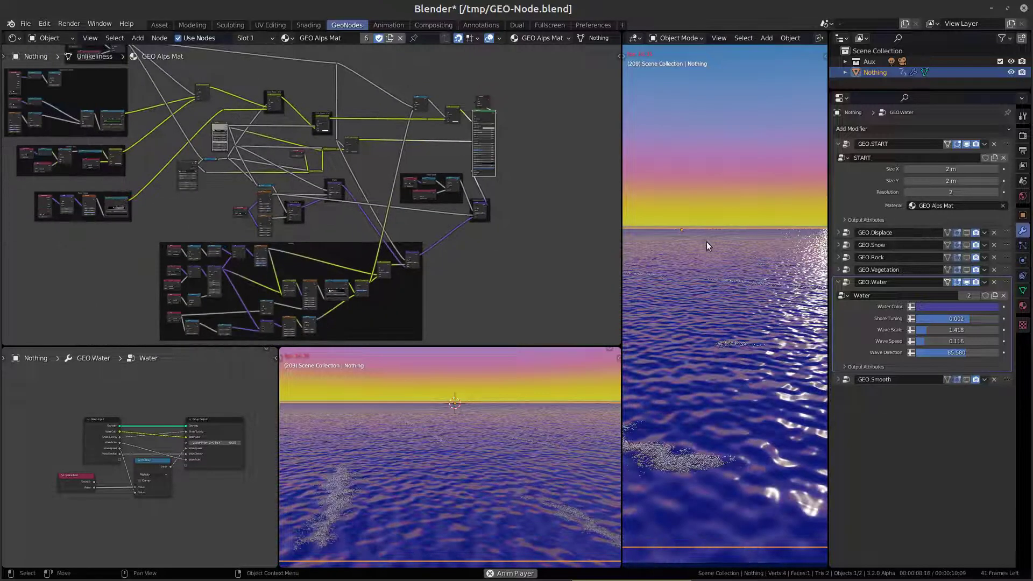
scroll(708, 241, "down", 5)
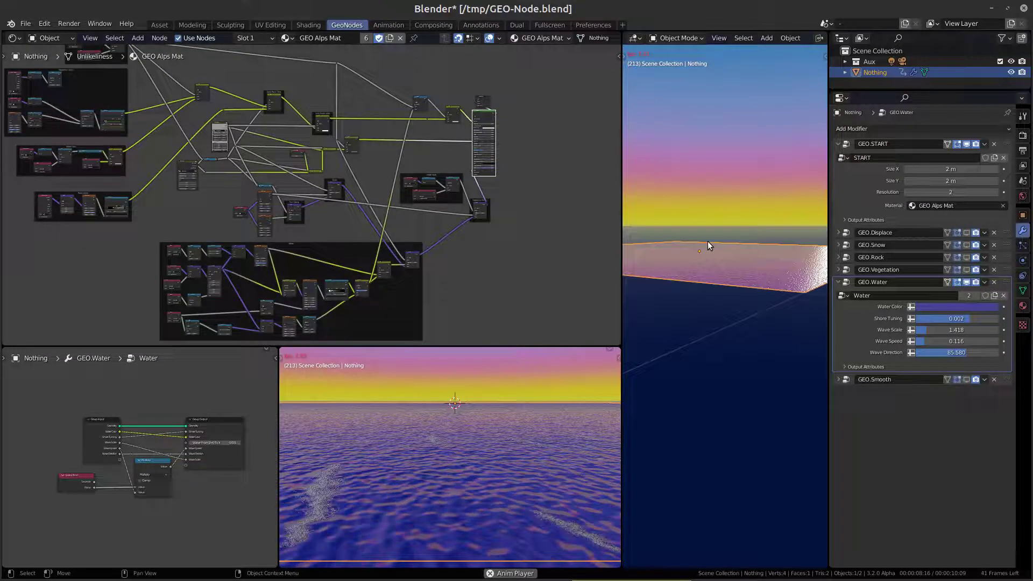
scroll(698, 299, "up", 4)
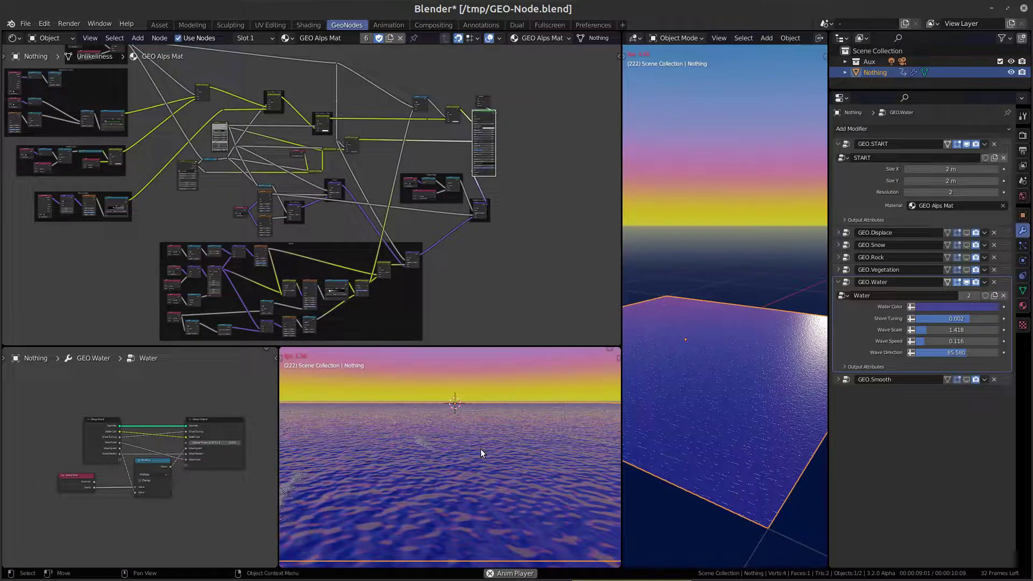
Set the close-up view to Solid shading and orbit to a tilted top-down view
key("z")
left_click(556, 445)
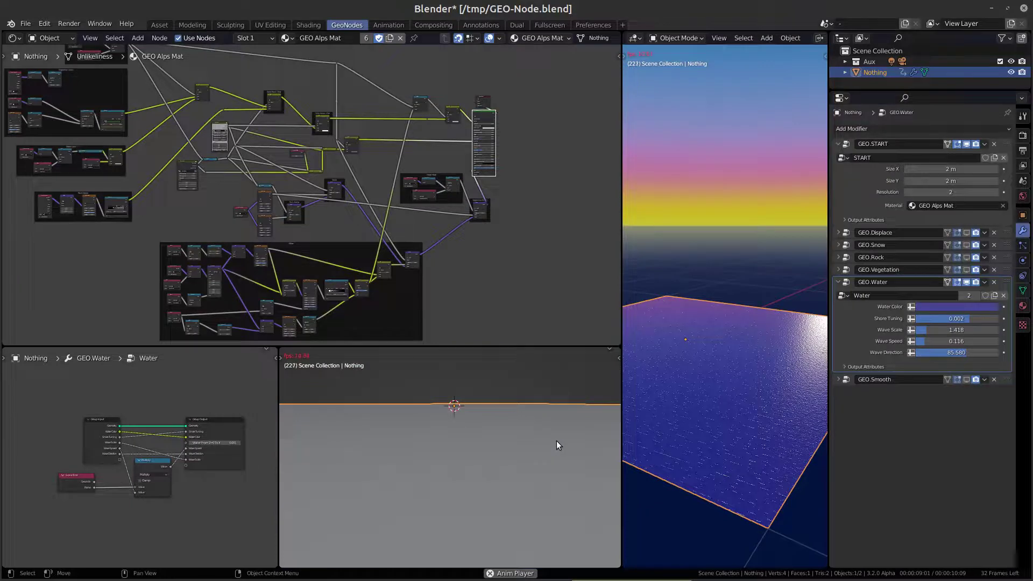
mouse_move(556, 440)
middle_mouse_down()
mouse_move(518, 433)
mouse_move(560, 437)
mouse_move(689, 508)
mouse_move(730, 496)
middle_mouse_up()
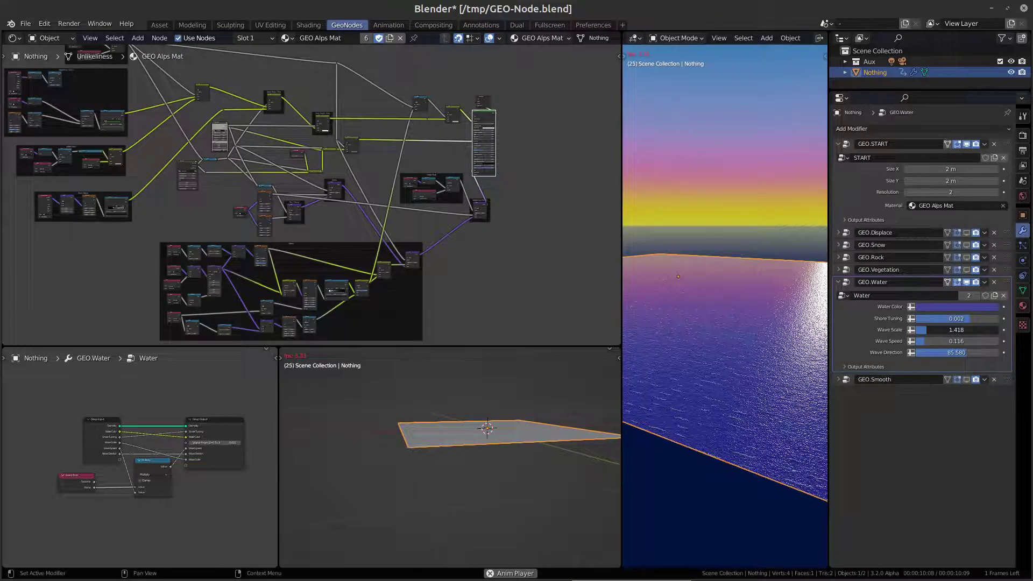
Try GEO.Water wave scale values between about 3.3 and 3.8
left_click_drag(947, 329, 982, 330)
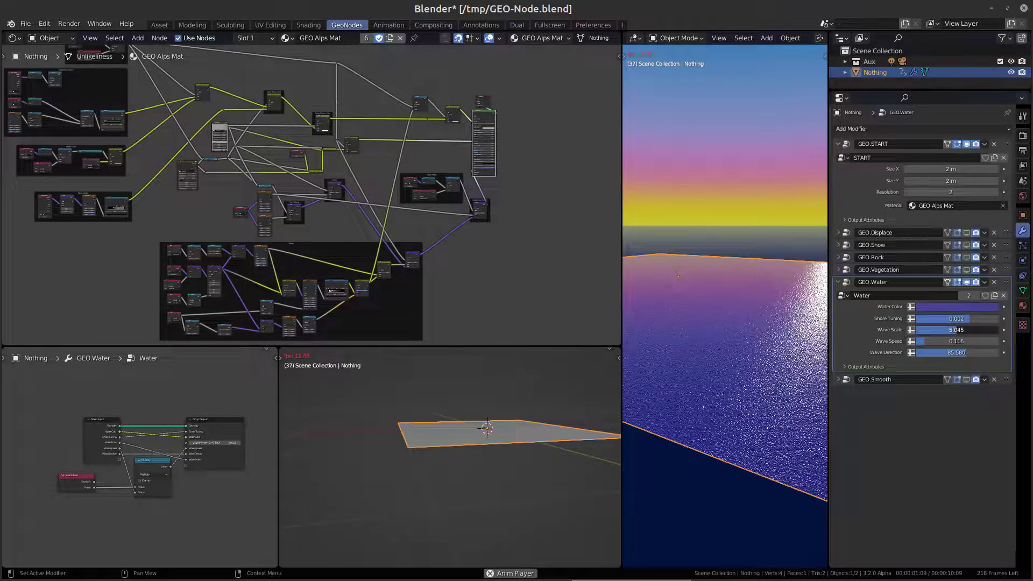
left_click_drag(963, 330, 944, 330)
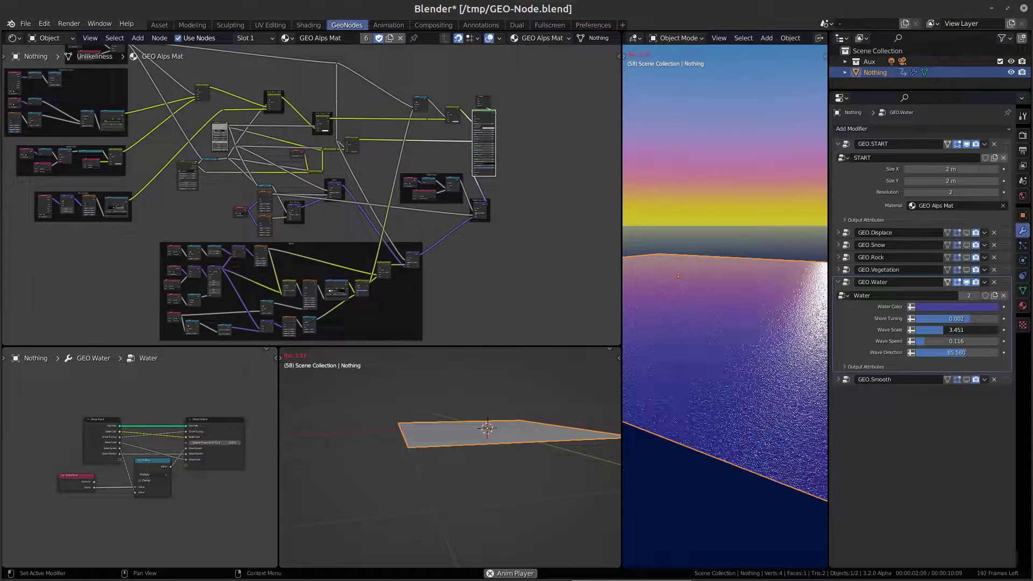
left_click_drag(945, 330, 927, 329)
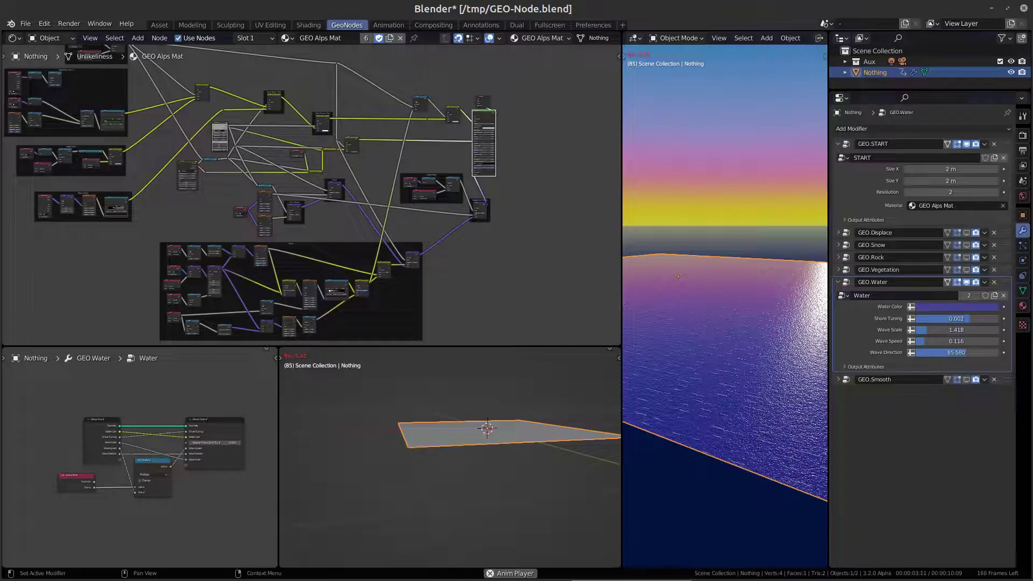
Set the wave speed to 0.292 and the wave direction to about 212.173
left_click_drag(953, 341, 969, 341)
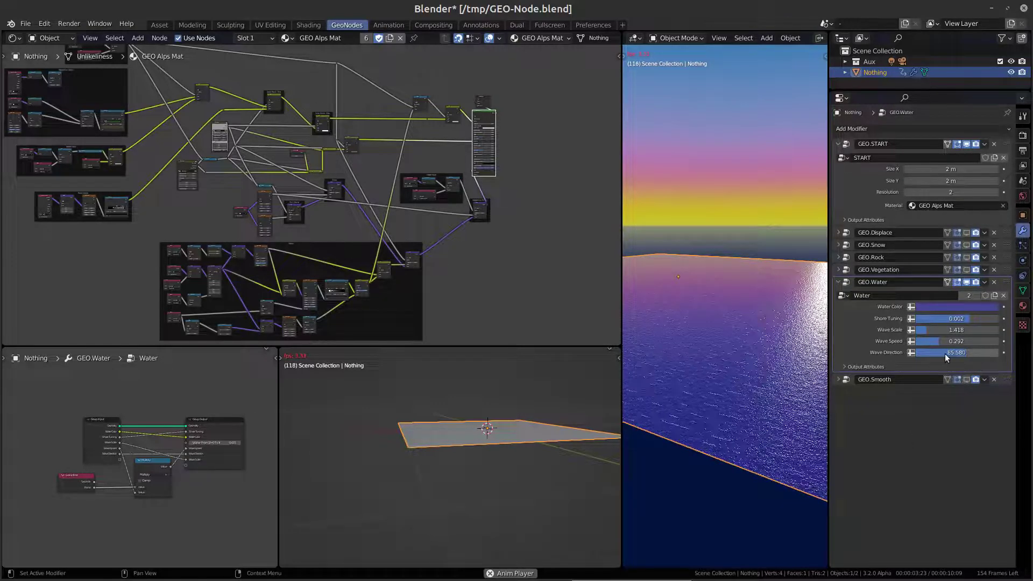
left_click_drag(944, 353, 998, 352)
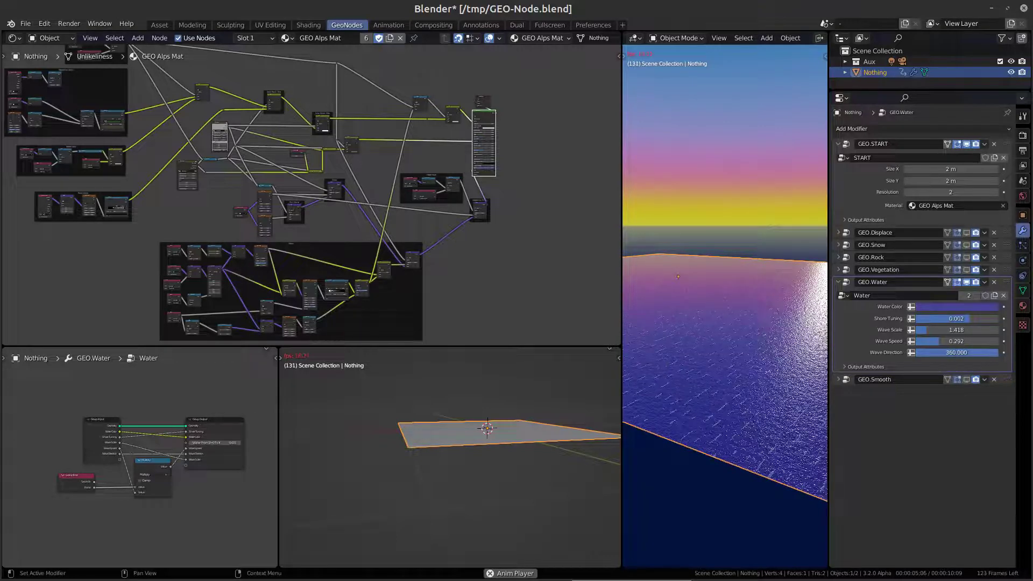
mouse_move(998, 353)
left_mouse_down()
mouse_move(974, 352)
mouse_move(985, 353)
left_mouse_up()
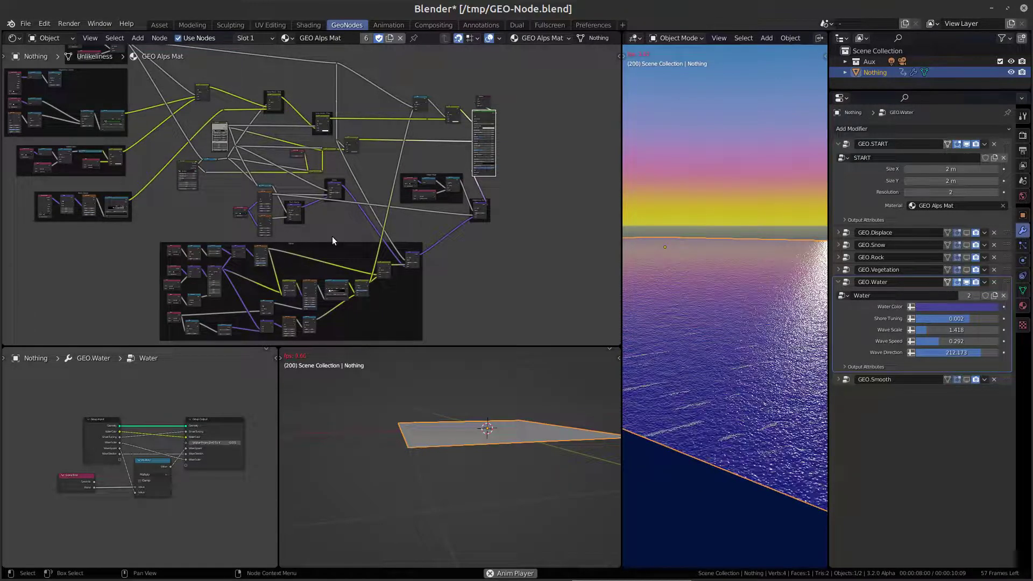
Set the Bump node Distance to 0.001 in the water shader
scroll(245, 188, "up", 2)
scroll(244, 188, "up", 1)
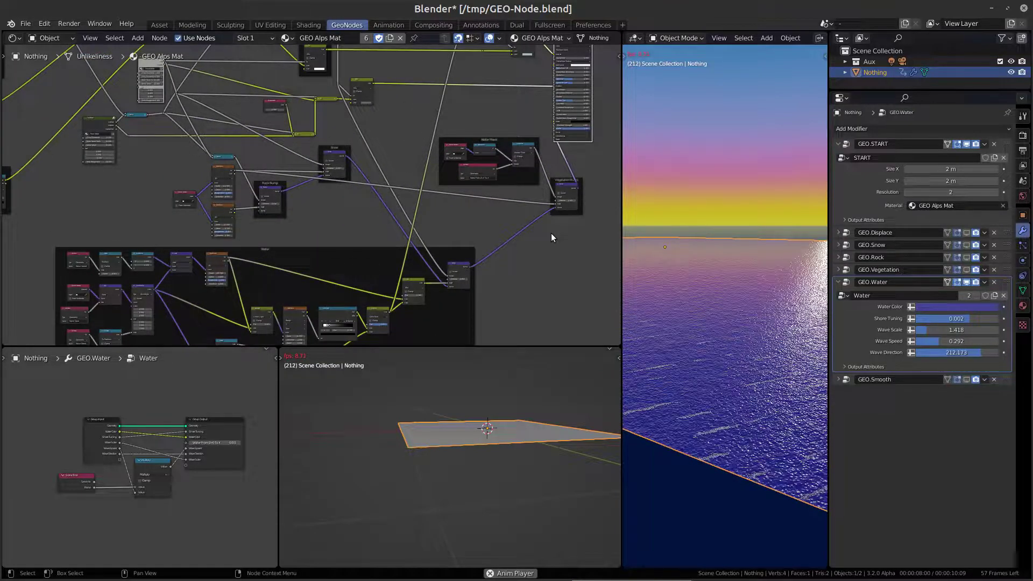
scroll(551, 238, "up", 1)
scroll(551, 237, "up", 1)
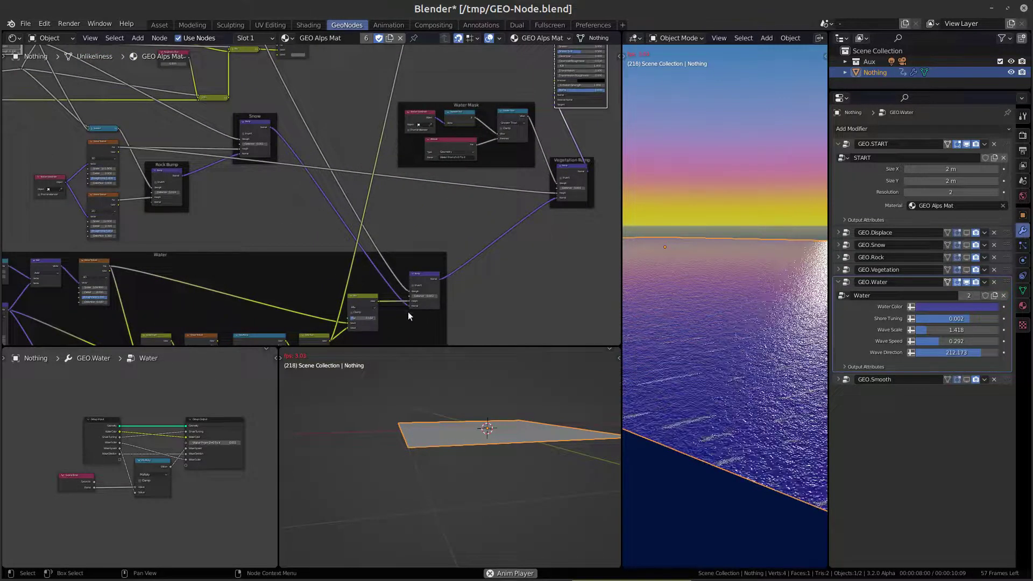
scroll(407, 312, "up", 1)
scroll(406, 312, "up", 1)
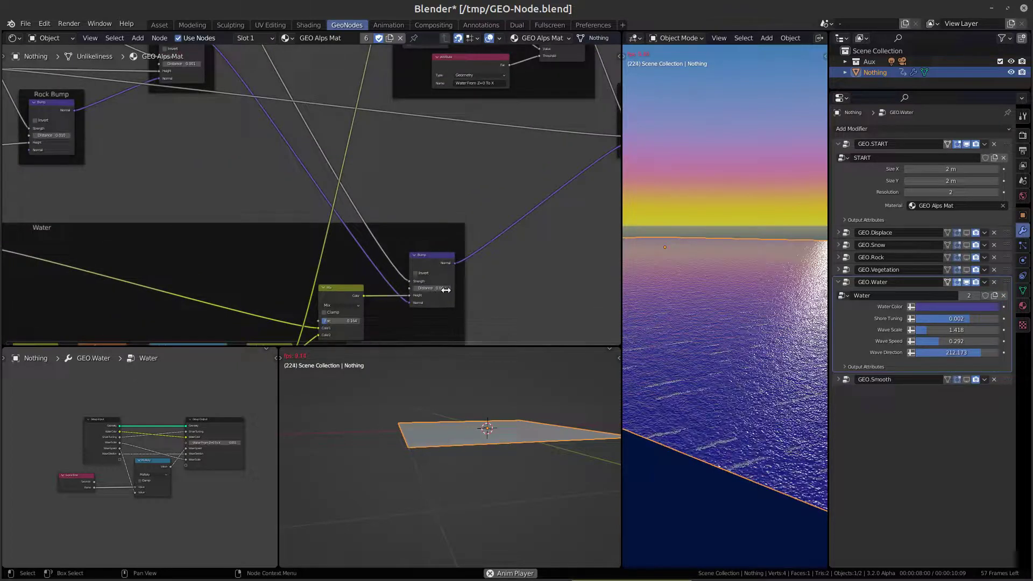
scroll(446, 290, "up", 1)
scroll(446, 290, "up", 1)
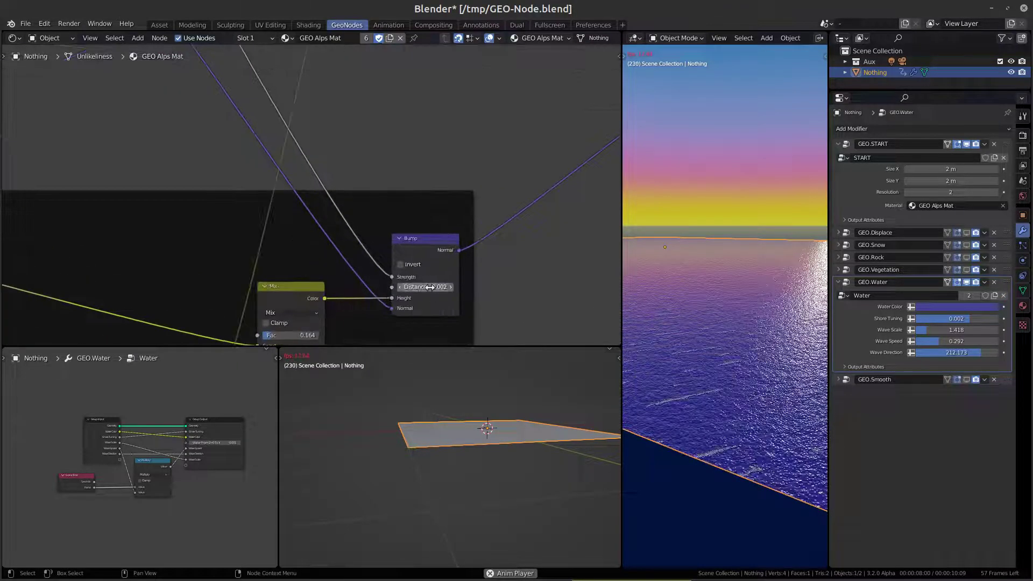
left_click(430, 288)
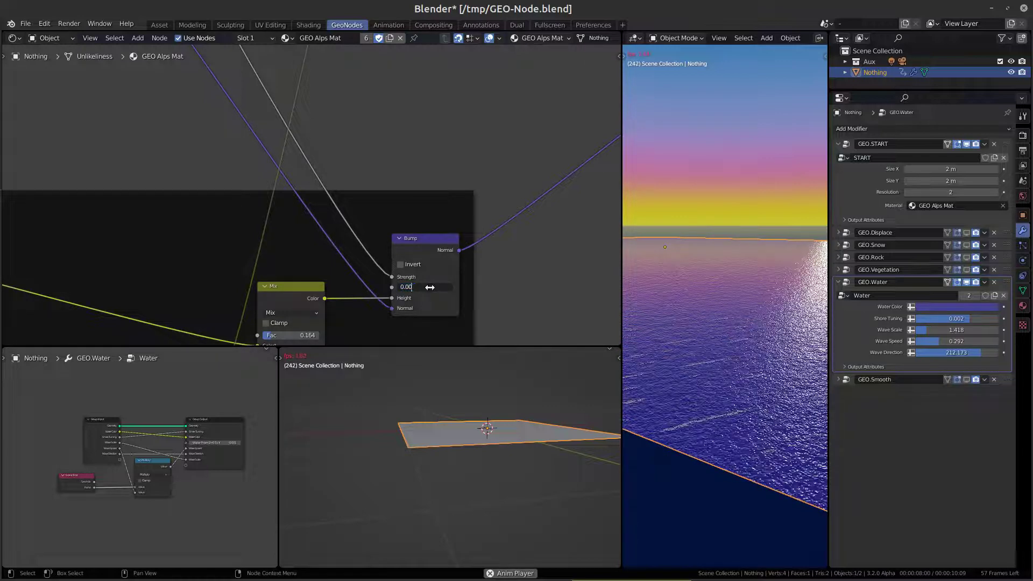
type("1")
key("Return")
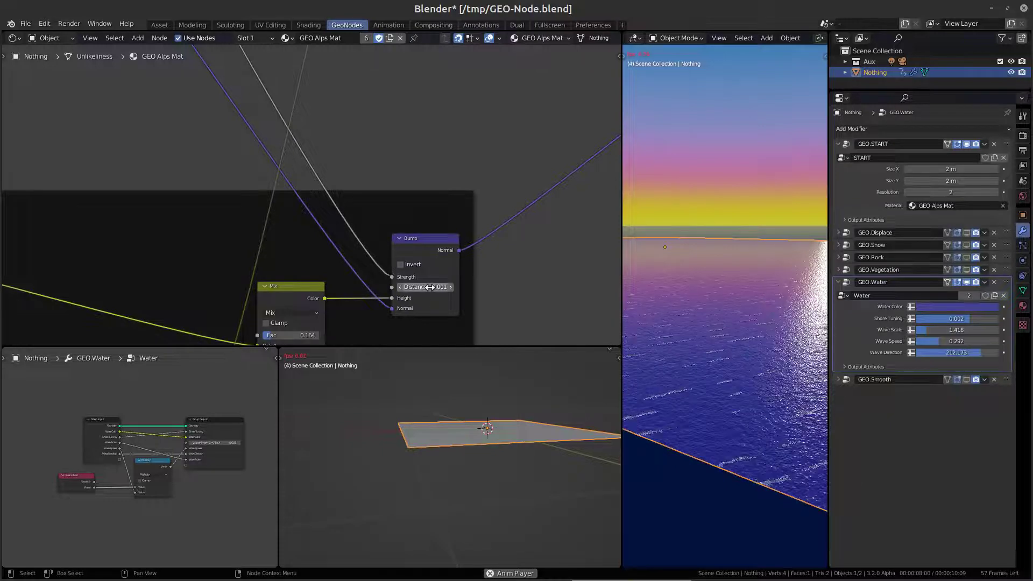
Zoom the node editor back out and stop the wave animation playback
scroll(430, 287, "down", 2)
scroll(430, 287, "down", 1)
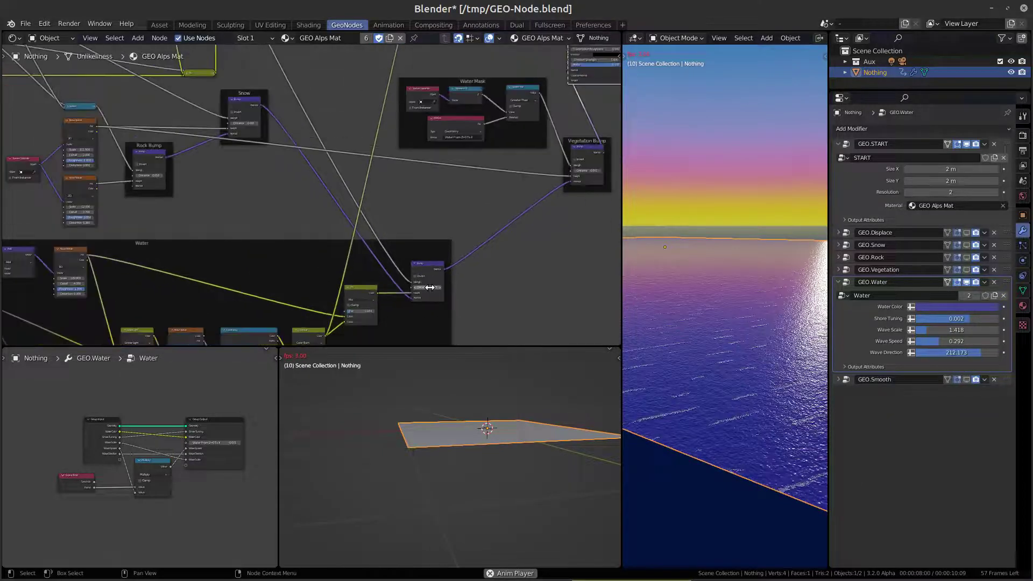
scroll(430, 287, "down", 1)
key("space")
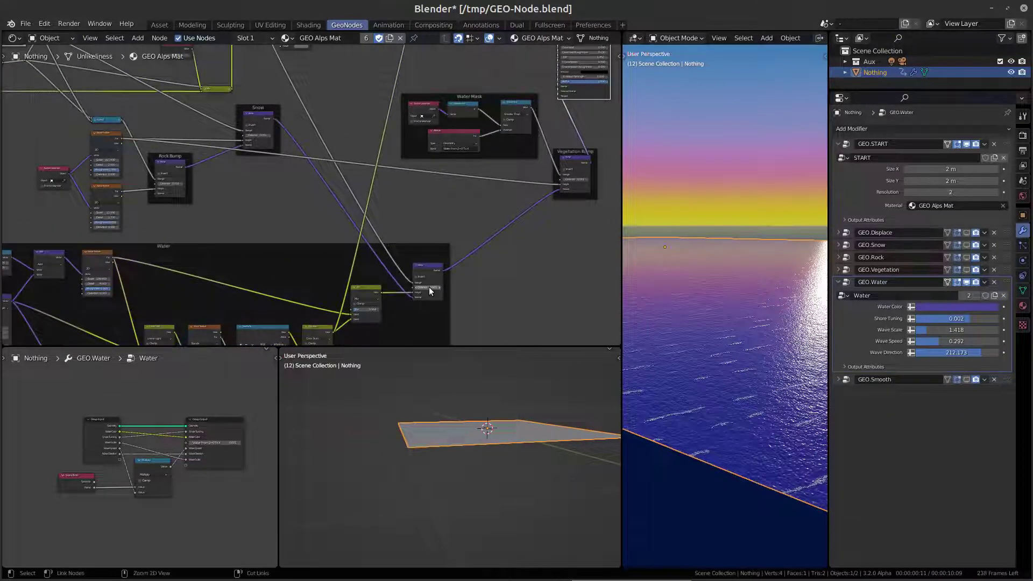
key("ctrl+space")
scroll(429, 290, "up", 1)
scroll(438, 307, "up", 1)
mouse_move(438, 307)
middle_mouse_down()
mouse_move(651, 170)
mouse_move(627, 110)
middle_mouse_up()
scroll(600, 192, "up", 1)
scroll(599, 192, "up", 1)
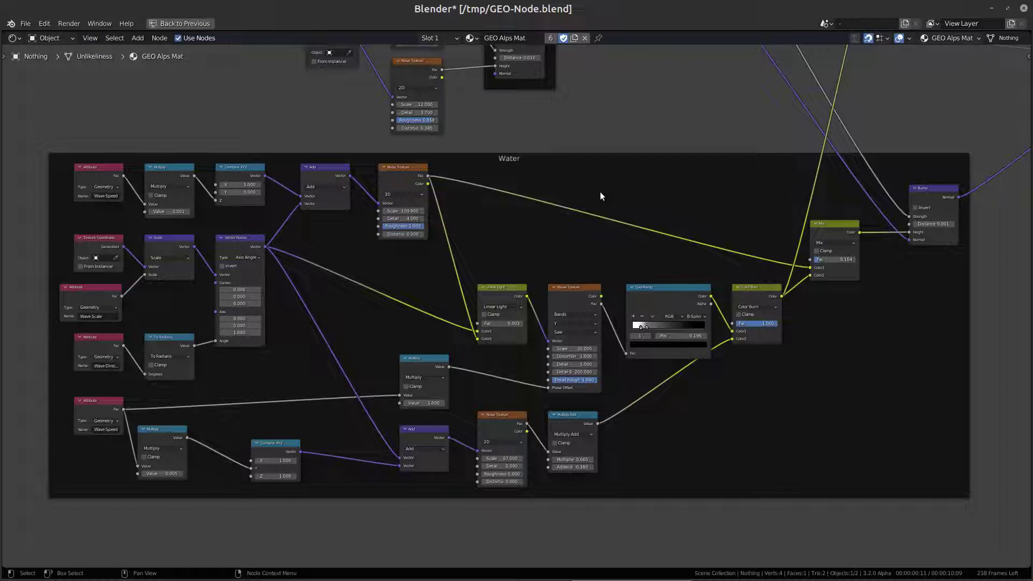
scroll(600, 194, "down", 1)
scroll(601, 193, "down", 1)
mouse_move(601, 194)
middle_mouse_down()
mouse_move(505, 215)
mouse_move(449, 284)
mouse_move(439, 347)
mouse_move(474, 416)
mouse_move(587, 446)
mouse_move(665, 517)
mouse_move(1030, 562)
middle_mouse_up()
scroll(524, 92, "up", 1)
scroll(524, 89, "up", 2)
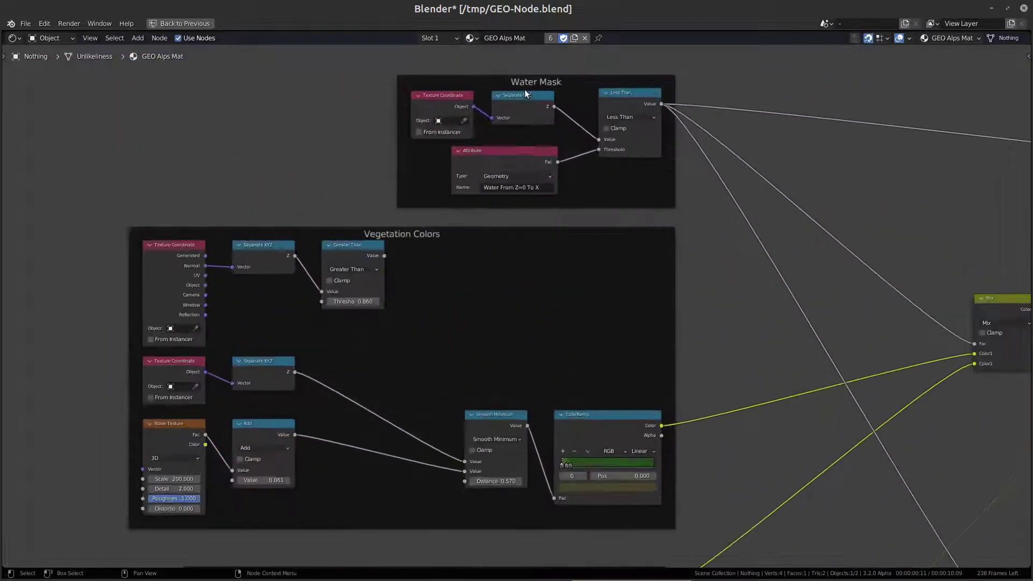
scroll(525, 91, "up", 1)
scroll(525, 91, "up", 1)
middle_click_drag(525, 91, 557, 122)
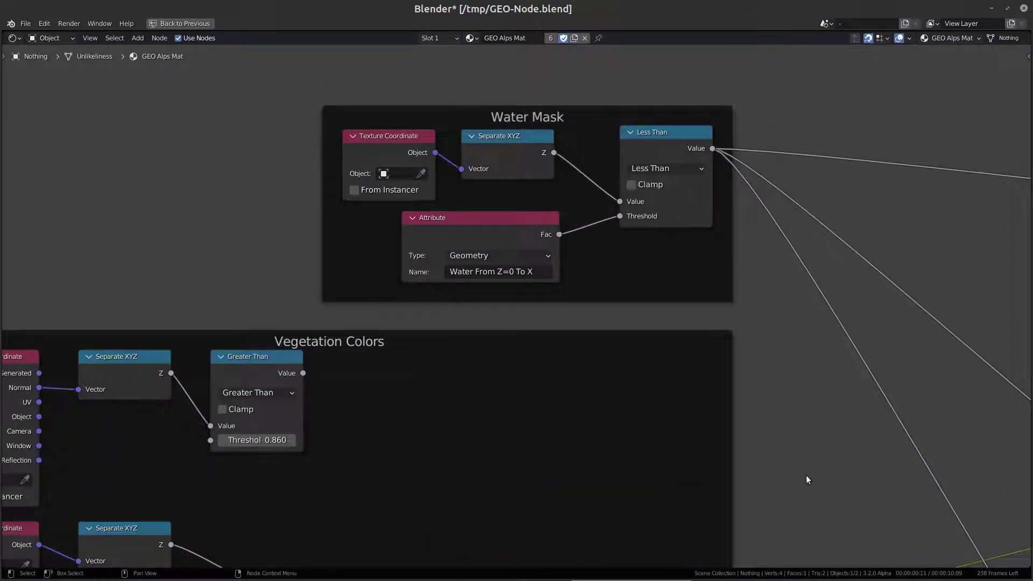
scroll(806, 476, "down", 1)
middle_click_drag(821, 495, 740, 231)
scroll(748, 258, "down", 2)
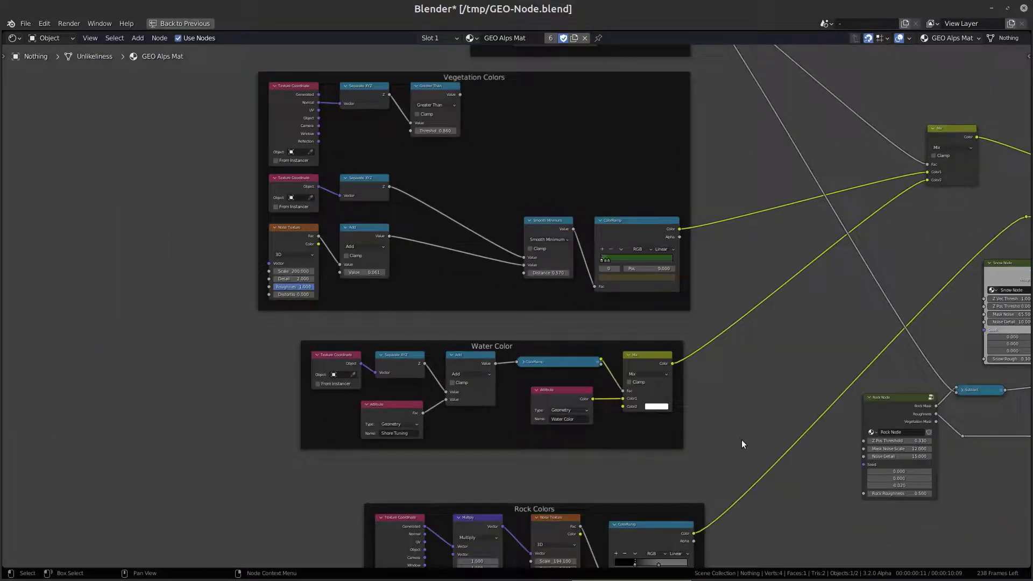
mouse_move(742, 440)
middle_mouse_down()
mouse_move(736, 416)
mouse_move(628, 277)
mouse_move(527, 318)
middle_mouse_up()
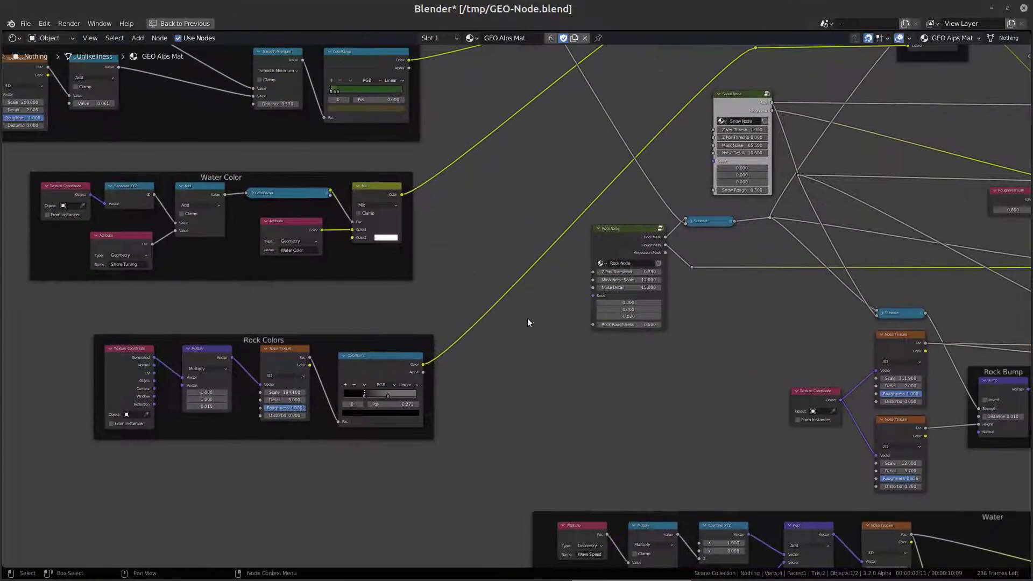
mouse_move(721, 382)
middle_mouse_down()
mouse_move(641, 447)
mouse_move(682, 415)
middle_mouse_up()
scroll(670, 420, "down", 1)
scroll(669, 420, "down", 3)
scroll(682, 415, "down", 1)
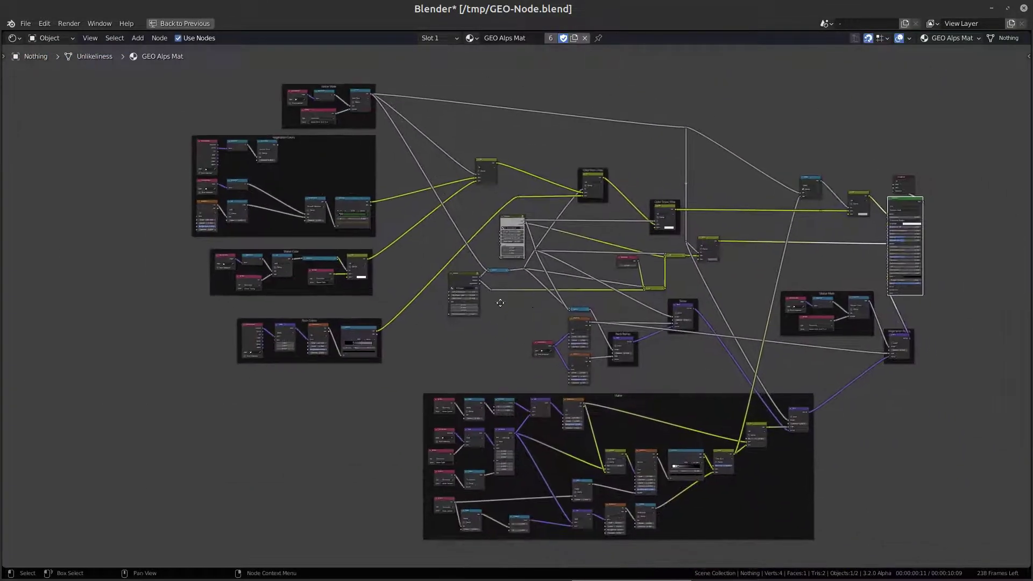
middle_click_drag(500, 303, 490, 312)
key("ctrl+space")
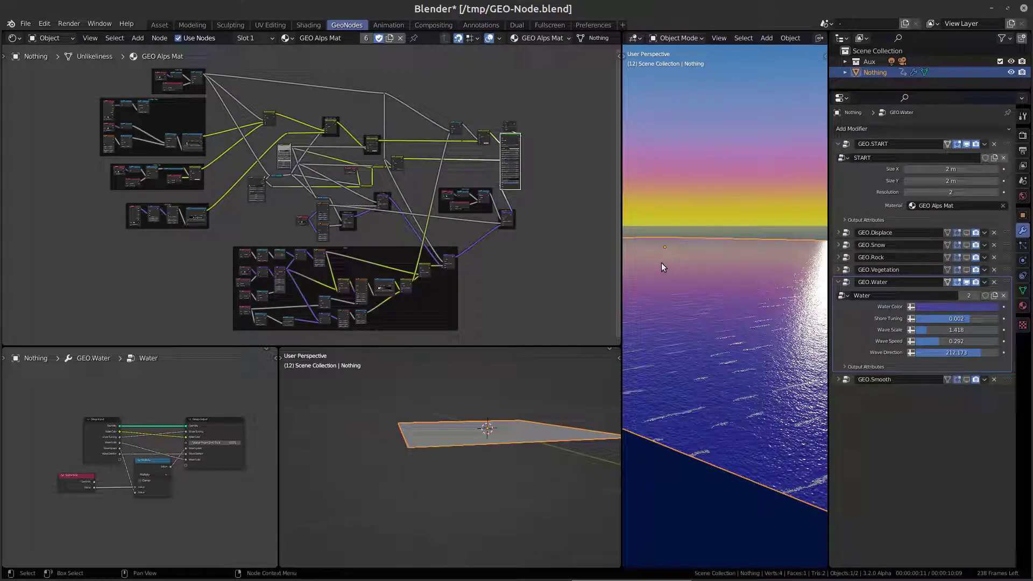
Maximize the rendered sunset ocean viewport with Ctrl+Space to fill the window
key("ctrl+space")
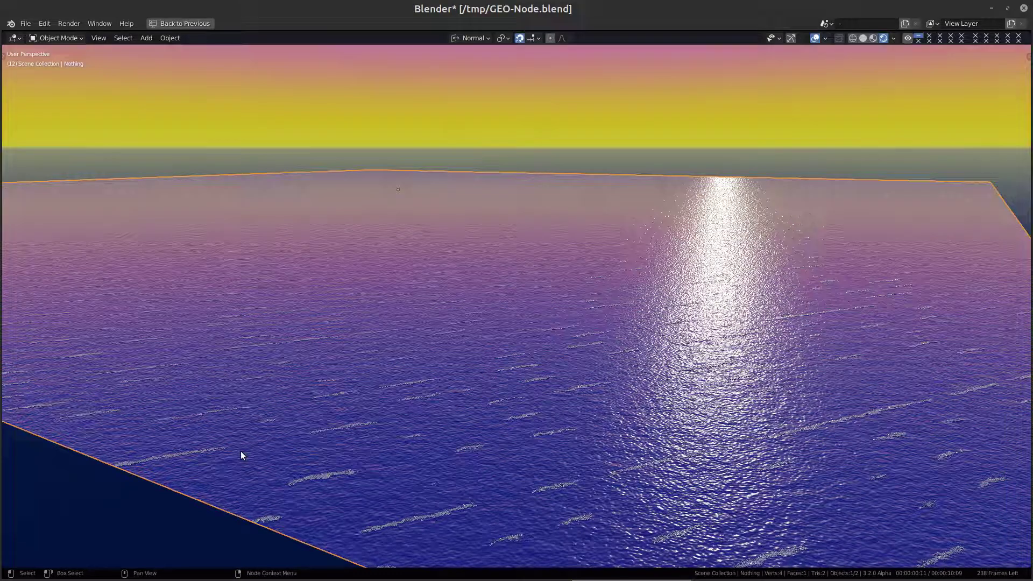